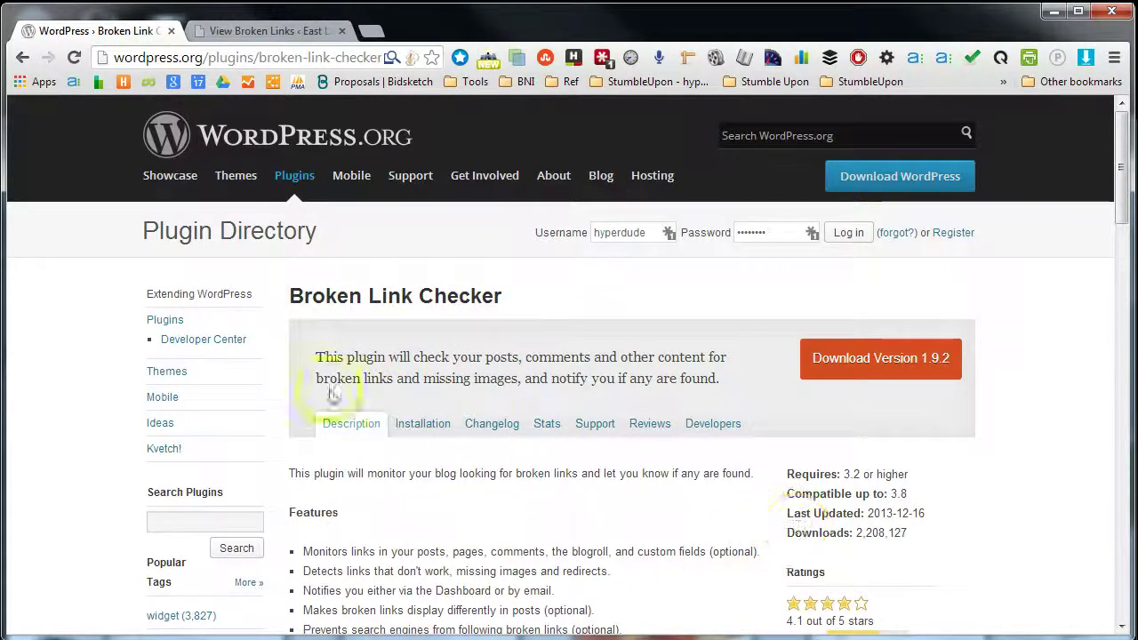
Reload the Broken Links report showing the 404 gcc-uk.org 'GCC' link on Useful Links.
{"action": "left_click", "coordinate": [278, 30]}
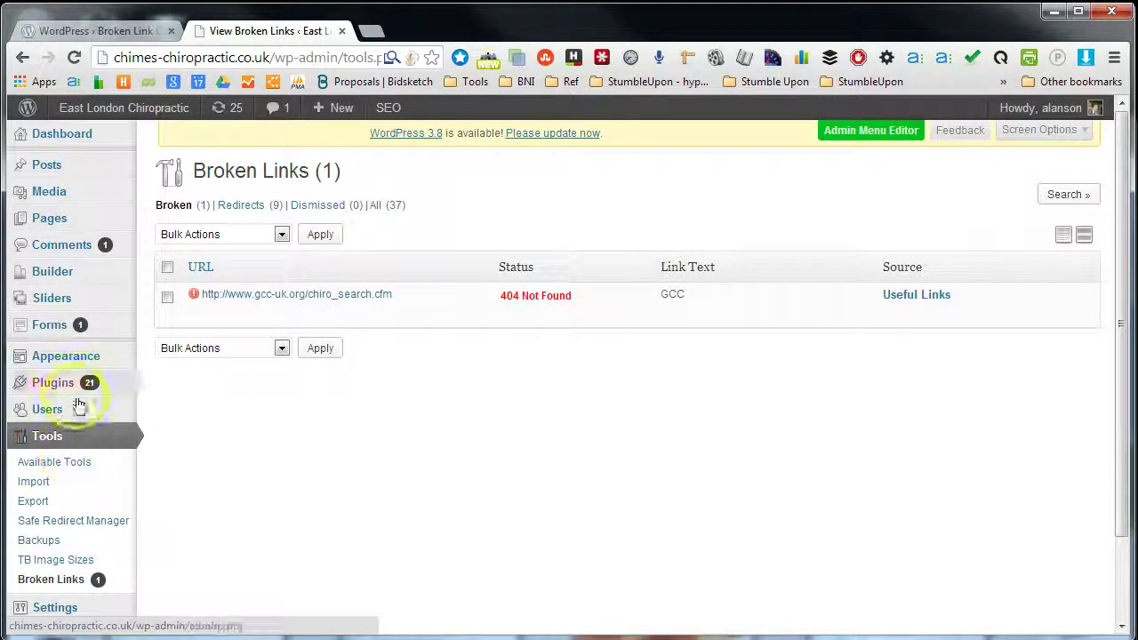
{"action": "mouse_move", "coordinate": [71, 391]}
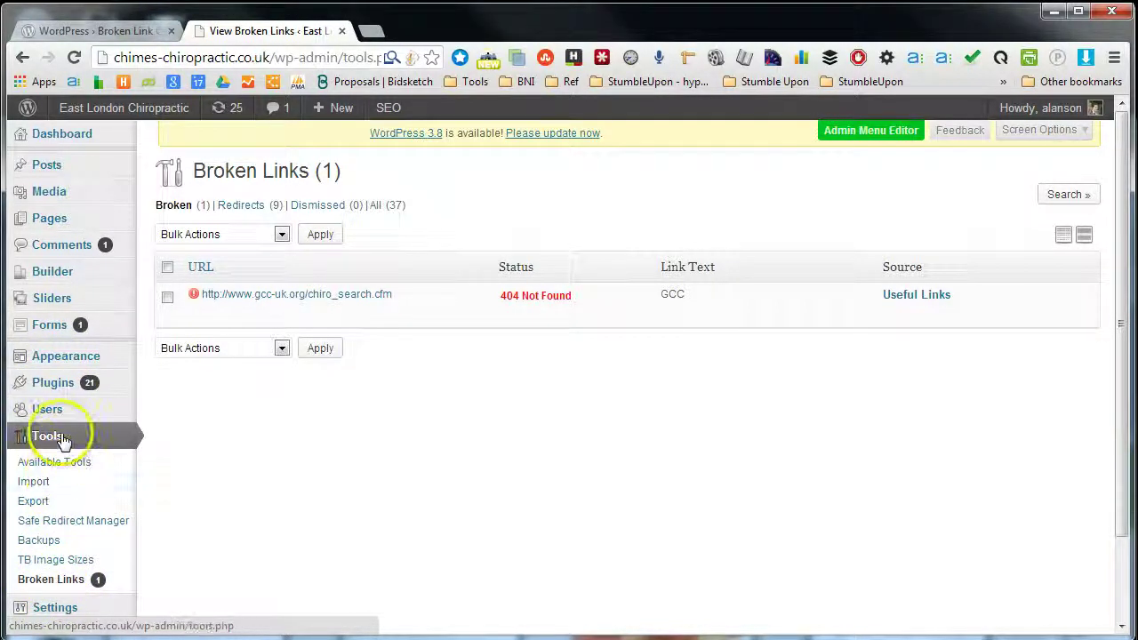
{"action": "left_click", "coordinate": [95, 589]}
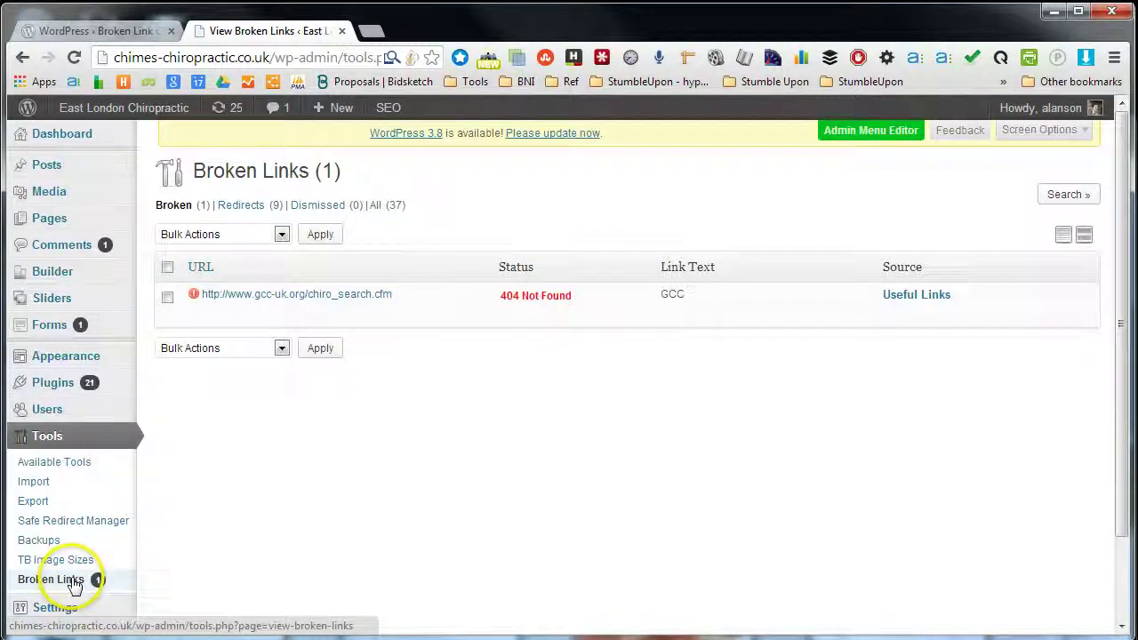
{"action": "mouse_move", "coordinate": [249, 302]}
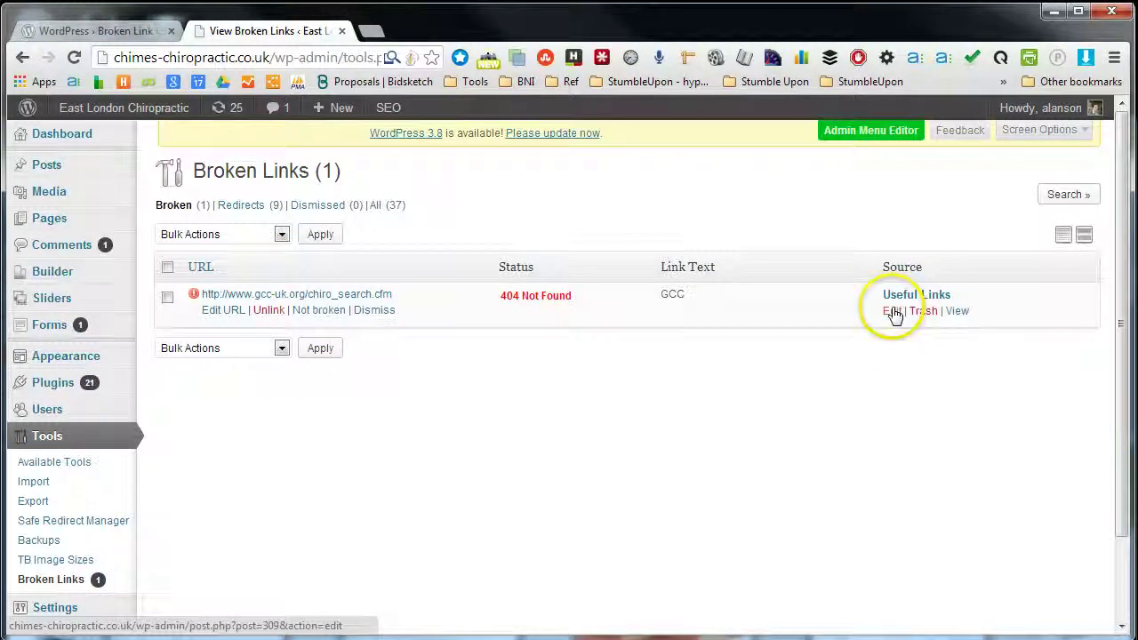
View the Useful Links page in a new tab, where the GCC link is struck through, then switch back.
{"action": "left_click", "coordinate": [966, 316]}
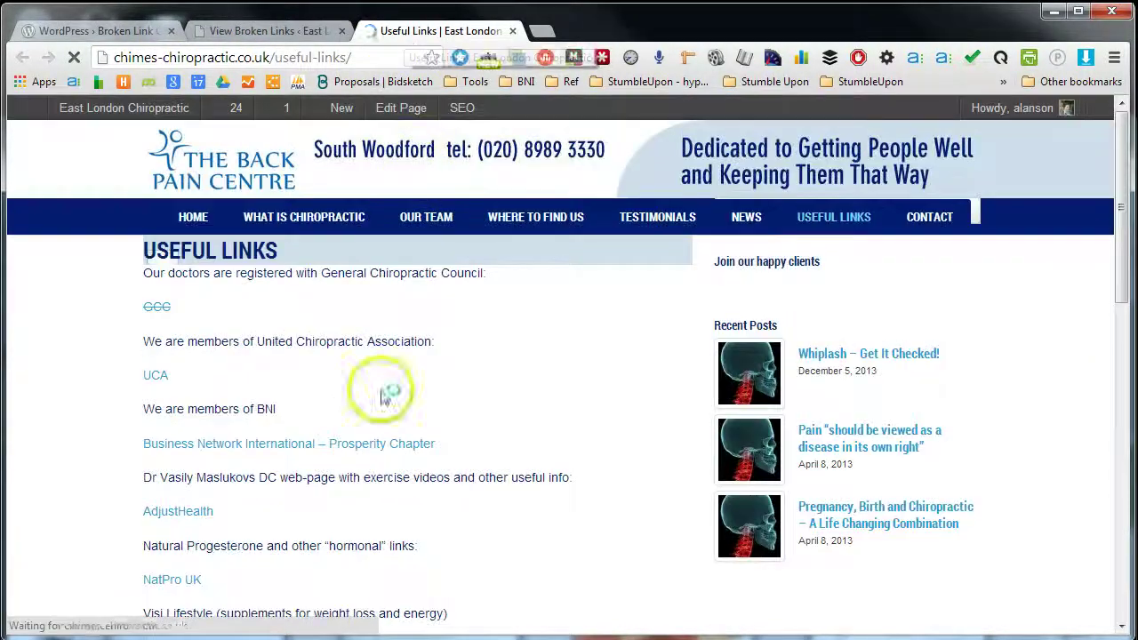
{"action": "scroll", "coordinate": [133, 402], "scroll_direction": "down", "scroll_amount": 3}
{"action": "scroll", "coordinate": [132, 399], "scroll_direction": "up", "scroll_amount": 3}
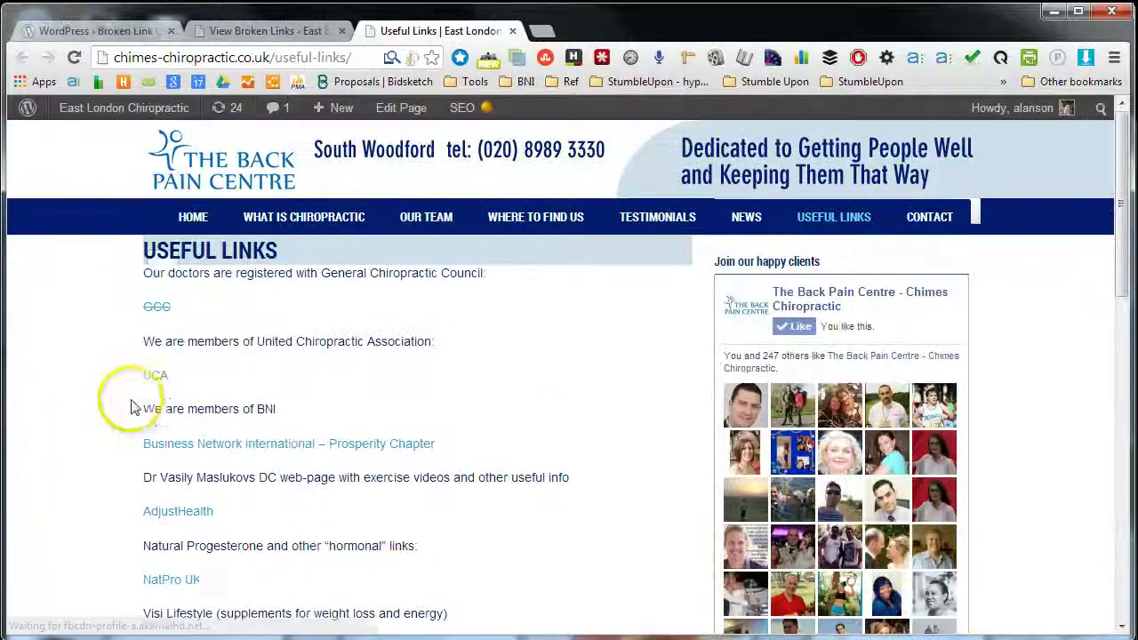
{"action": "left_click", "coordinate": [315, 32]}
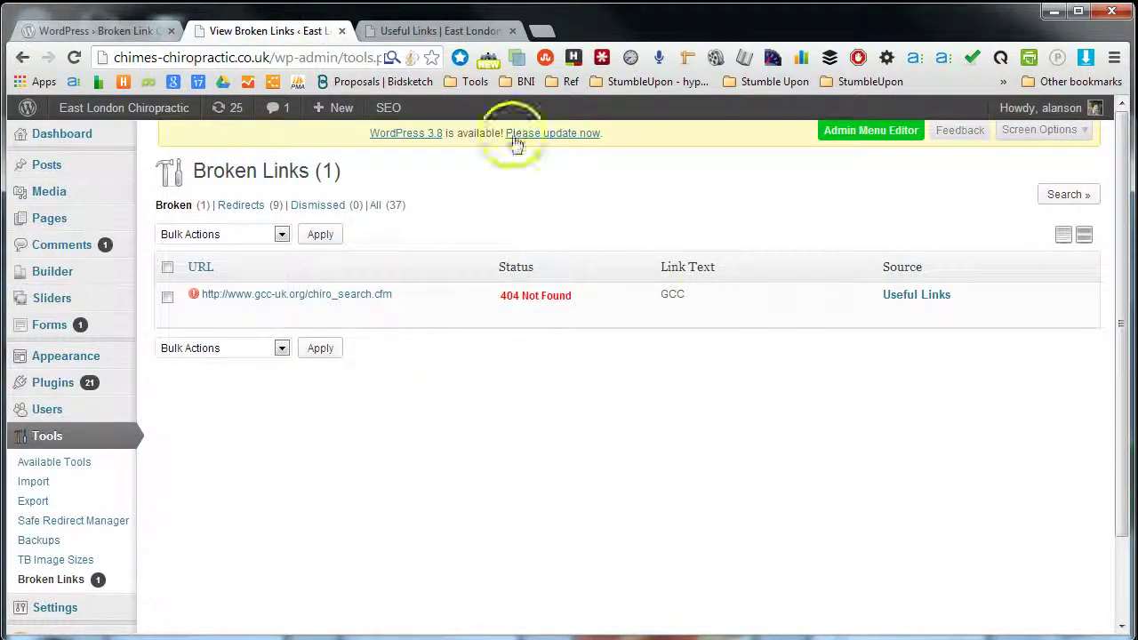
{"action": "left_click", "coordinate": [449, 34]}
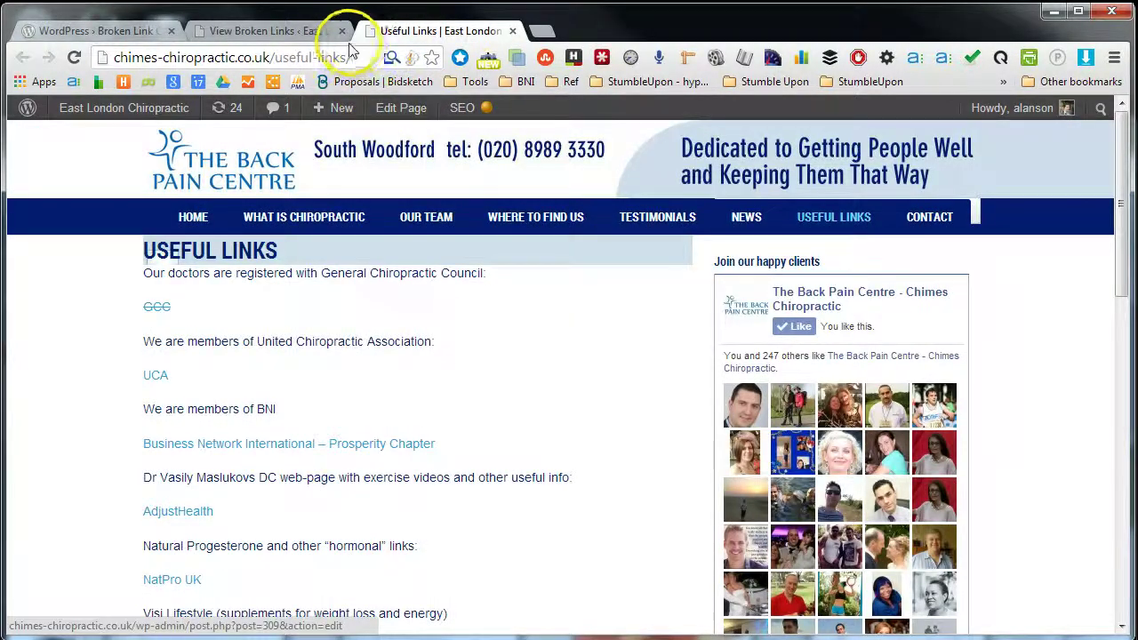
{"action": "left_click", "coordinate": [313, 36]}
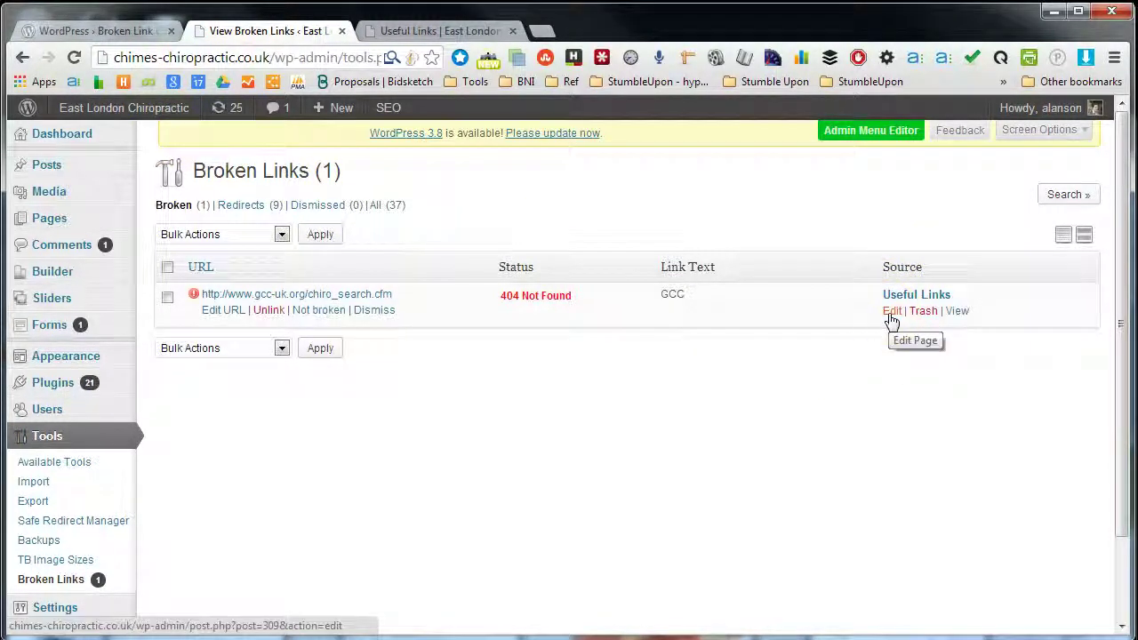
Open the Useful Links page in the editor and scroll through its content.
{"action": "left_click", "coordinate": [892, 313]}
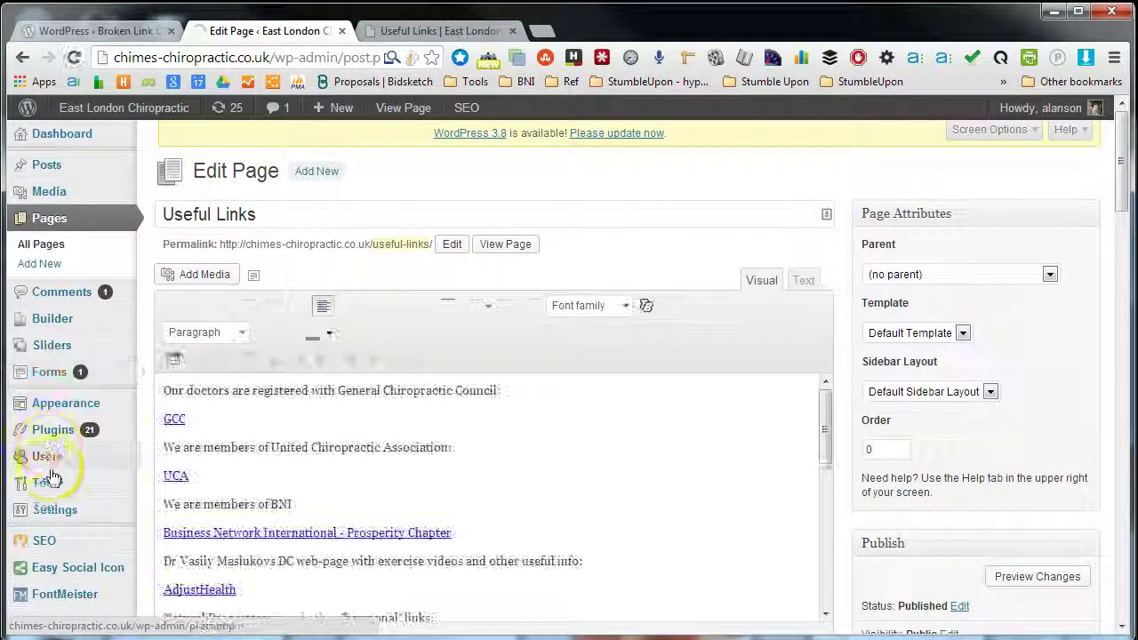
{"action": "scroll", "coordinate": [279, 511], "scroll_direction": "down", "scroll_amount": 2}
{"action": "scroll", "coordinate": [288, 501], "scroll_direction": "up", "scroll_amount": 2}
{"action": "scroll", "coordinate": [326, 510], "scroll_direction": "down", "scroll_amount": 6}
{"action": "scroll", "coordinate": [324, 508], "scroll_direction": "up", "scroll_amount": 8}
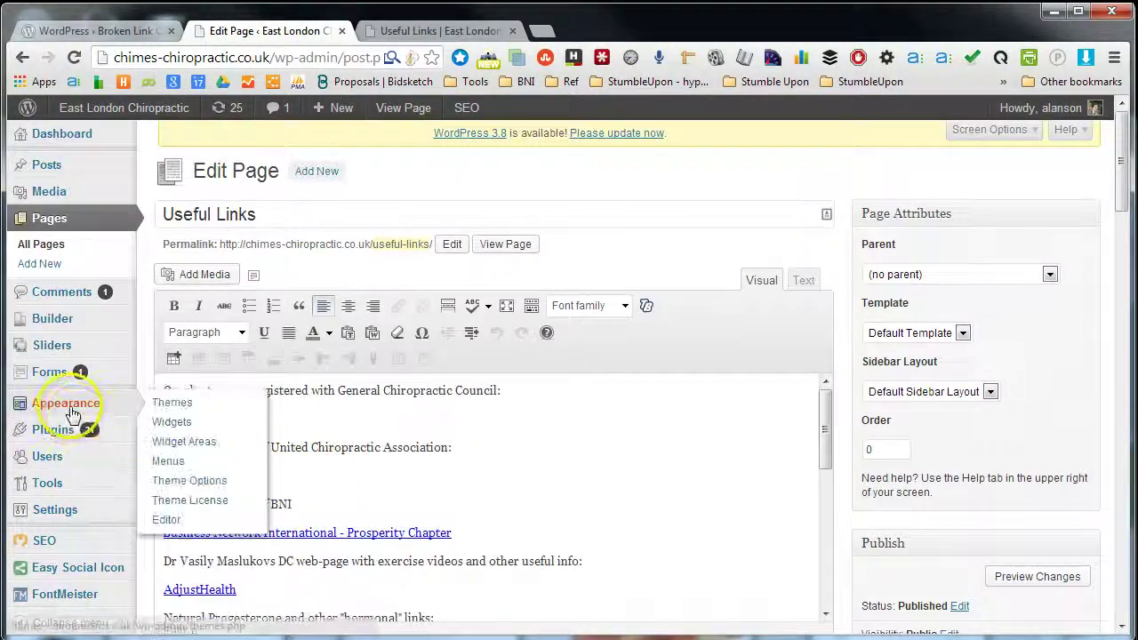
Open Tools > Broken Links in a new browser tab.
{"action": "mouse_move", "coordinate": [52, 439]}
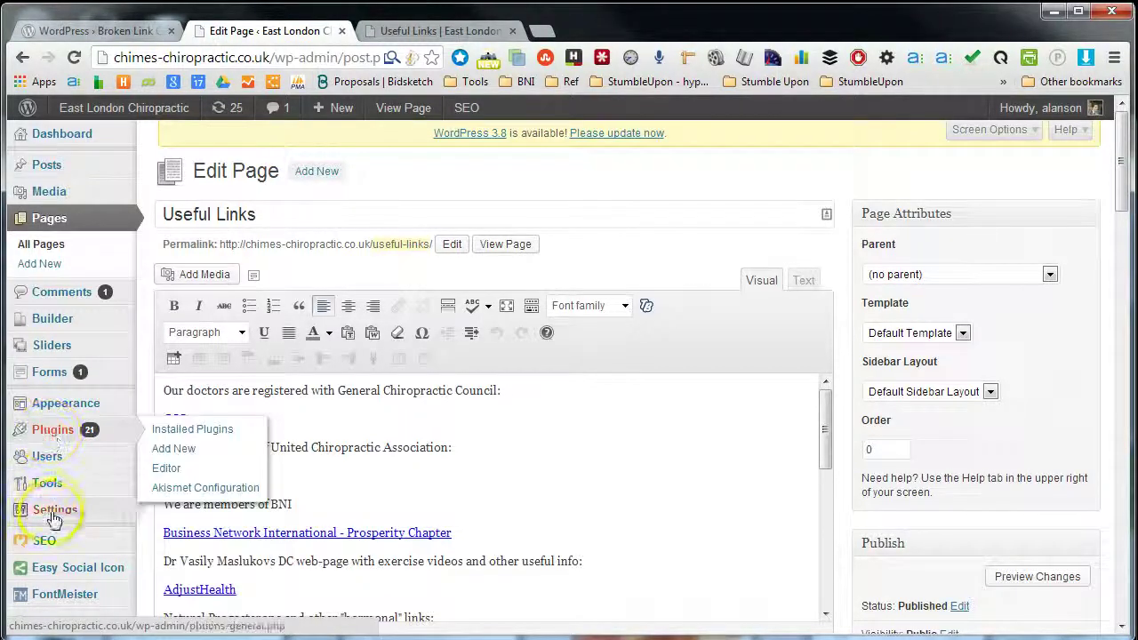
{"action": "mouse_move", "coordinate": [53, 485]}
{"action": "scroll", "coordinate": [245, 532], "scroll_direction": "down", "scroll_amount": 1}
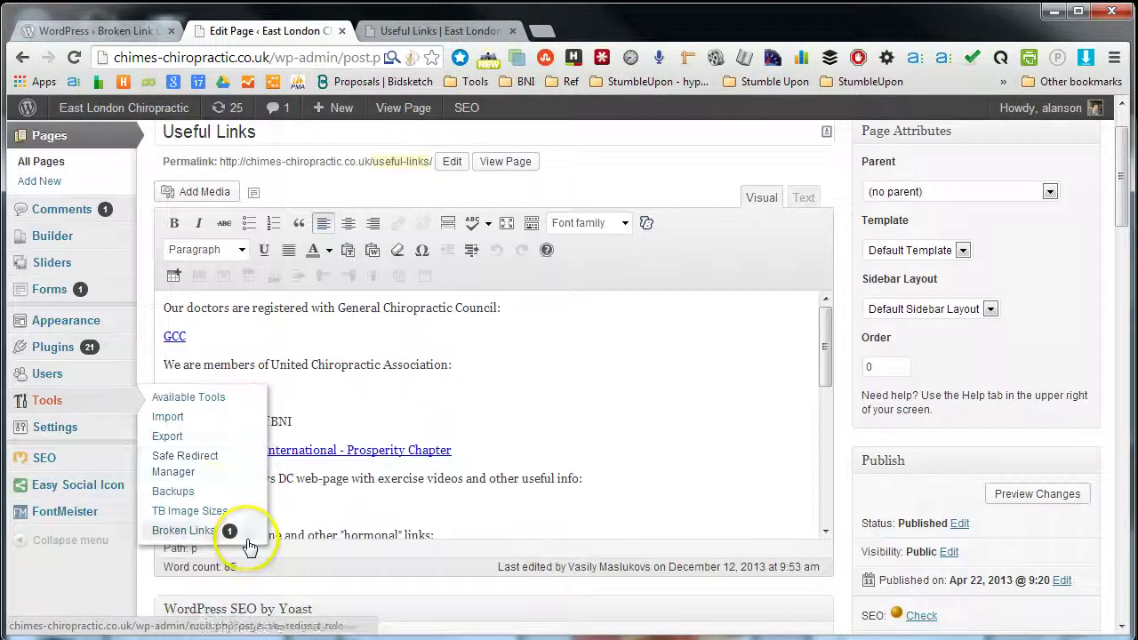
{"action": "right_click", "coordinate": [192, 537]}
{"action": "left_click", "coordinate": [249, 541]}
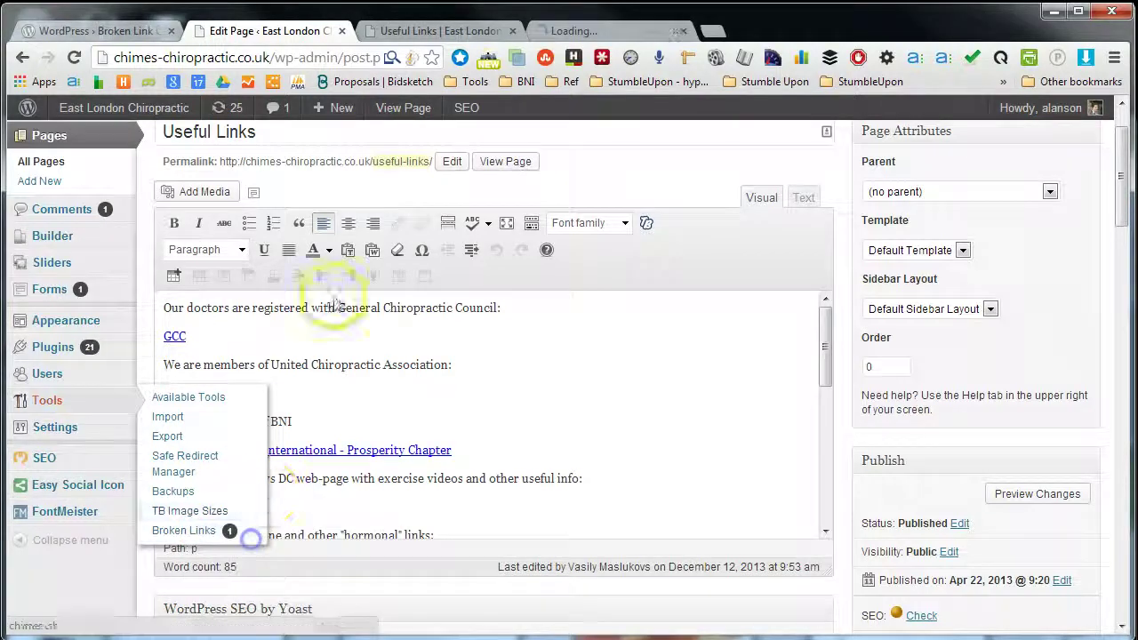
{"action": "left_click", "coordinate": [569, 32]}
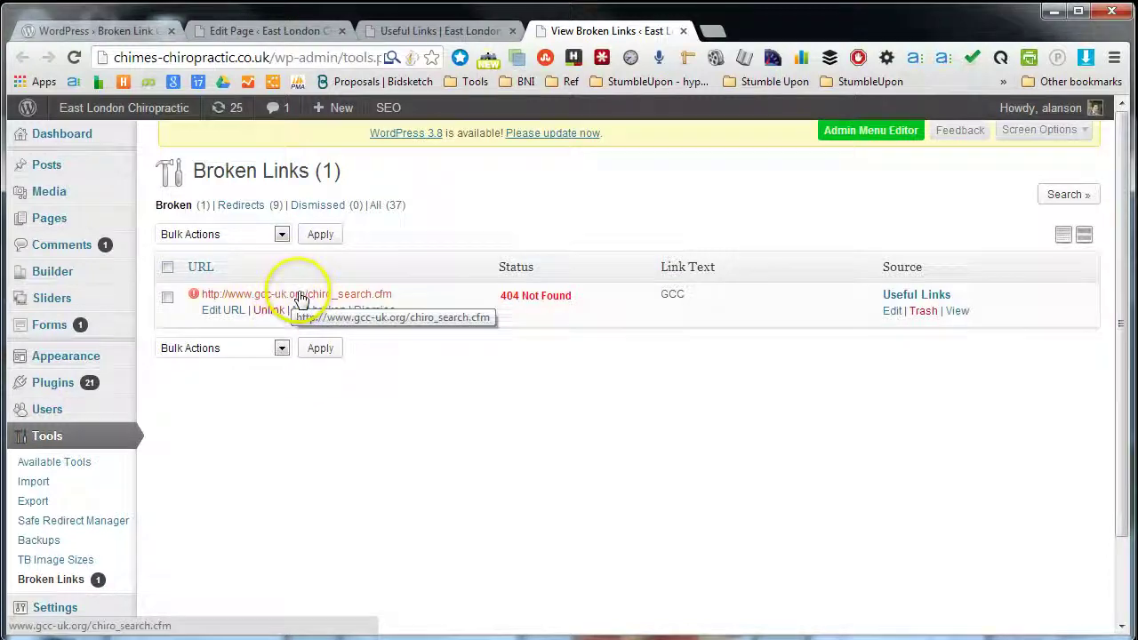
{"action": "left_click", "coordinate": [462, 30]}
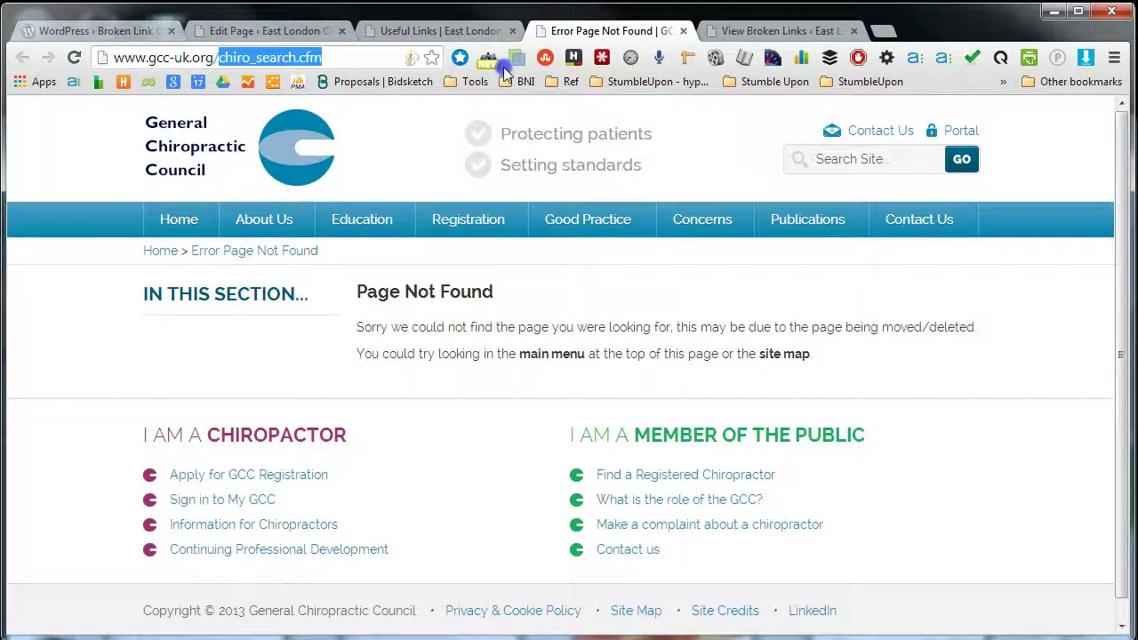
{"action": "key", "text": "BackSpace"}
{"action": "key", "text": "Return"}
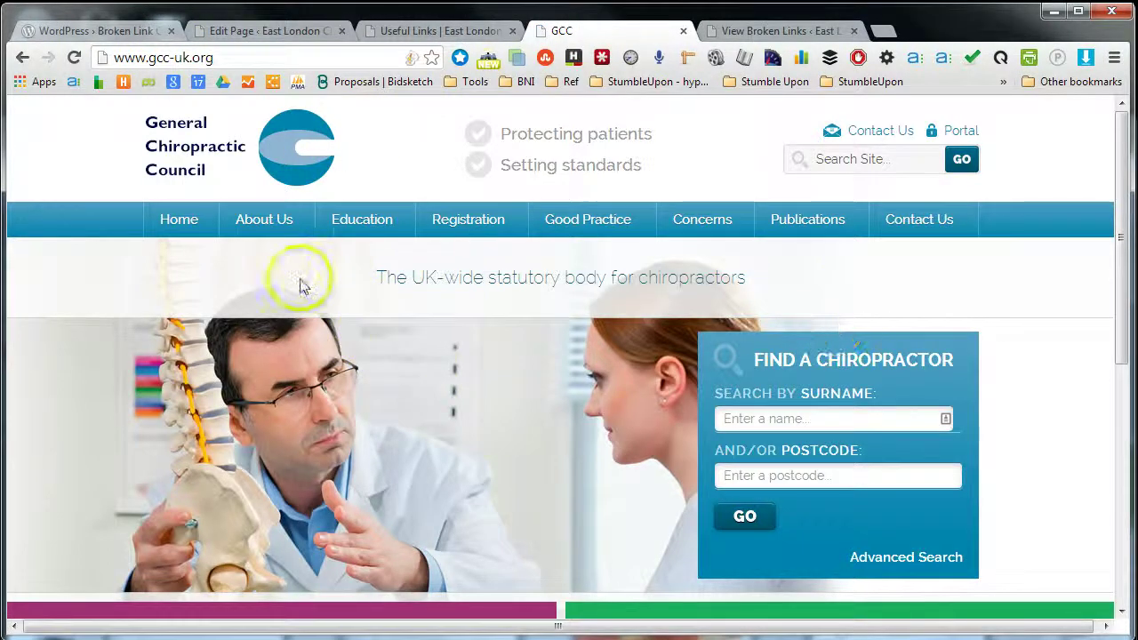
{"action": "right_click", "coordinate": [197, 60]}
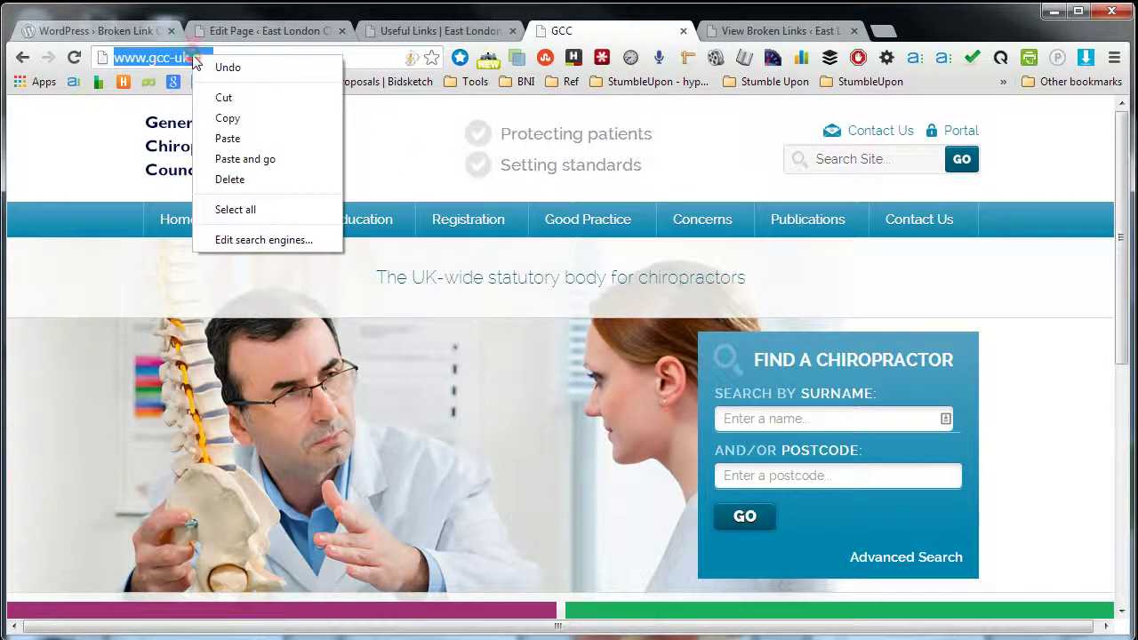
{"action": "left_click", "coordinate": [274, 118]}
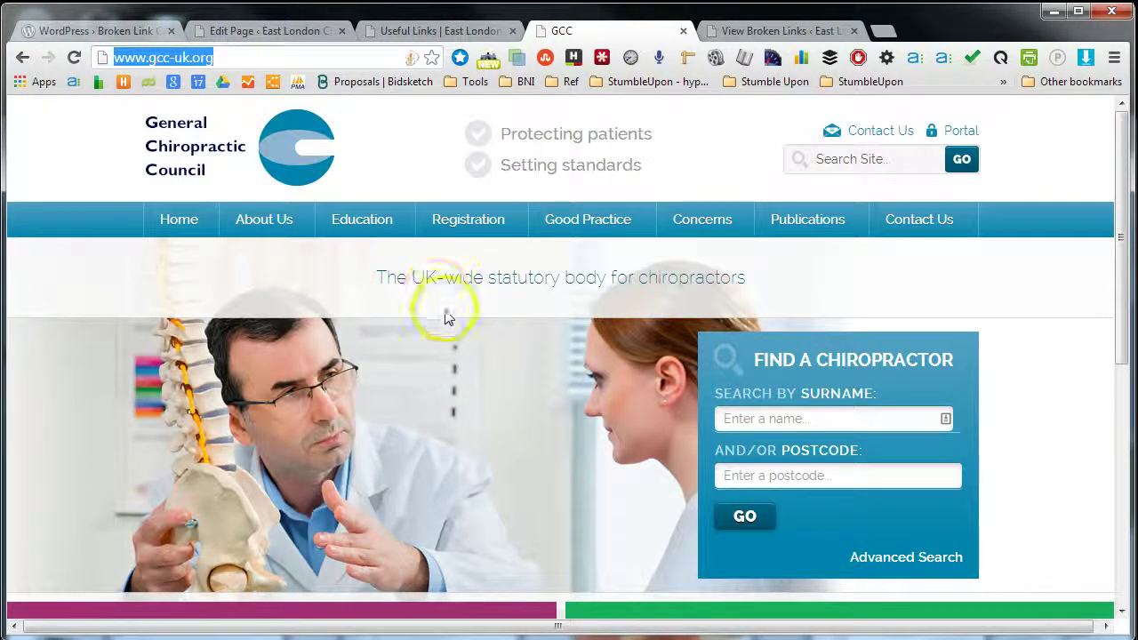
{"action": "left_click", "coordinate": [734, 33]}
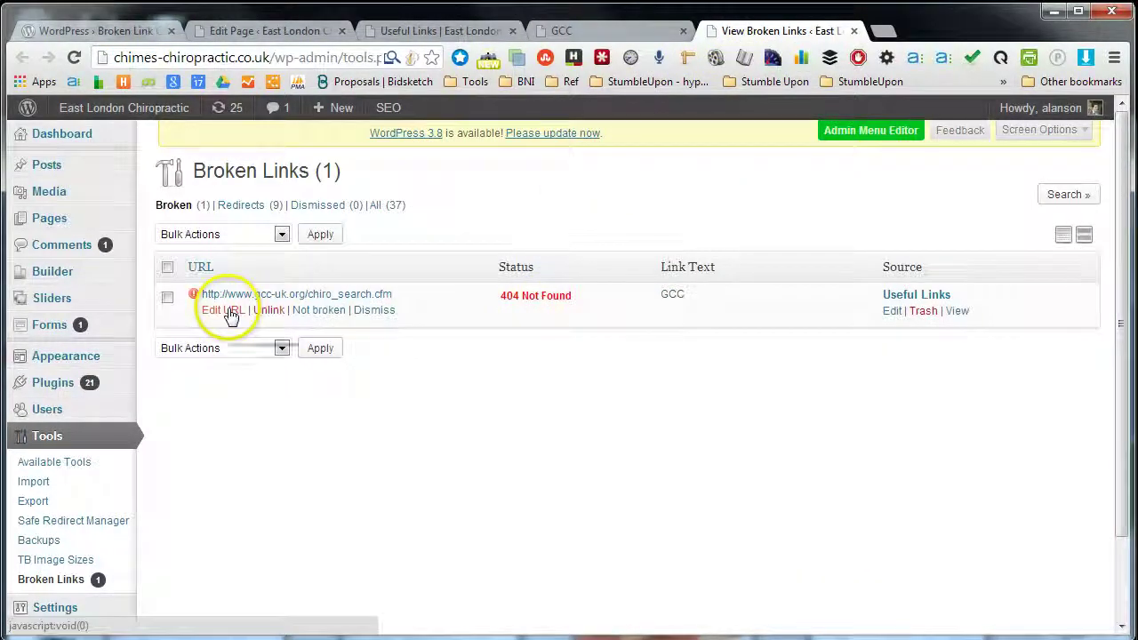
{"action": "left_click", "coordinate": [222, 310]}
{"action": "left_click", "coordinate": [395, 296]}
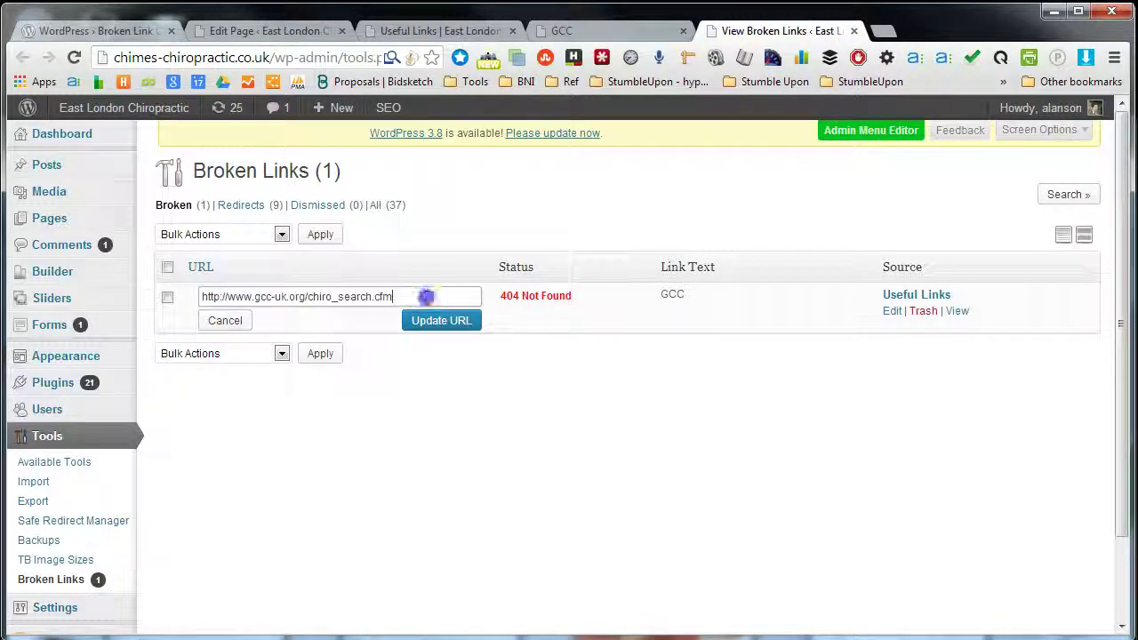
{"action": "key", "text": "ctrl+a"}
{"action": "key", "text": "ctrl+v"}
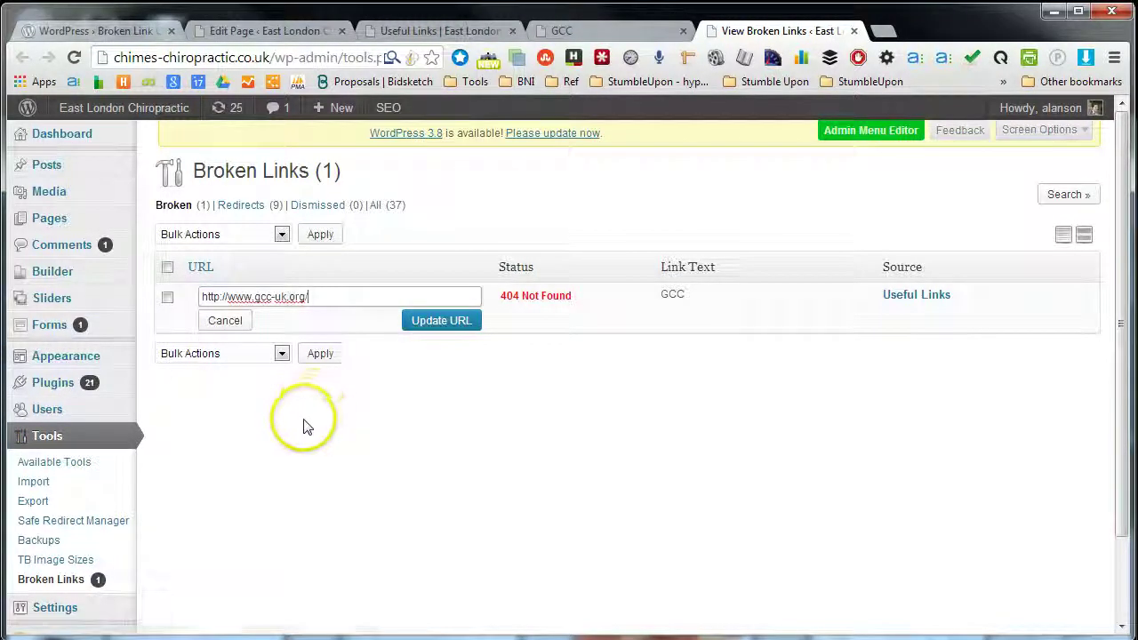
{"action": "left_click", "coordinate": [452, 323]}
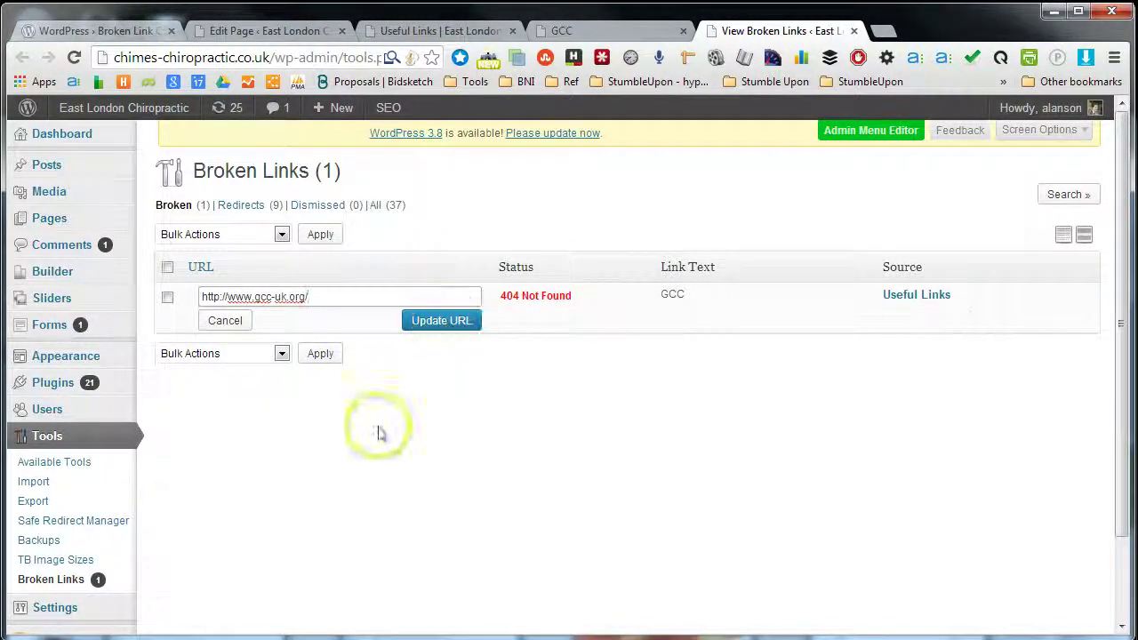
{"action": "left_click", "coordinate": [649, 31]}
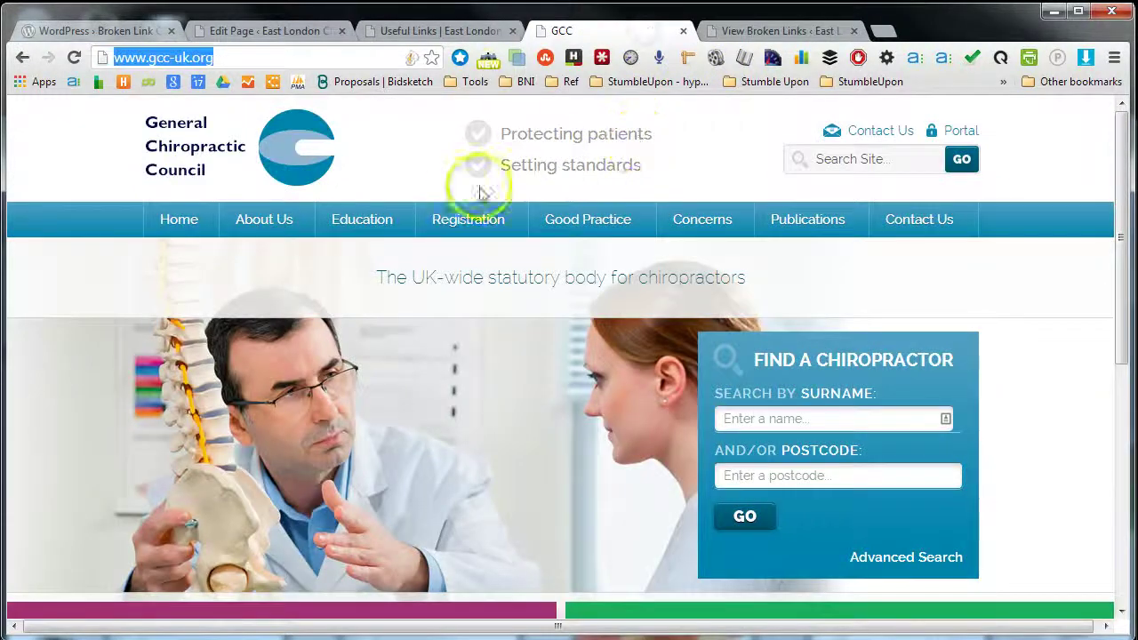
{"action": "left_click", "coordinate": [458, 33]}
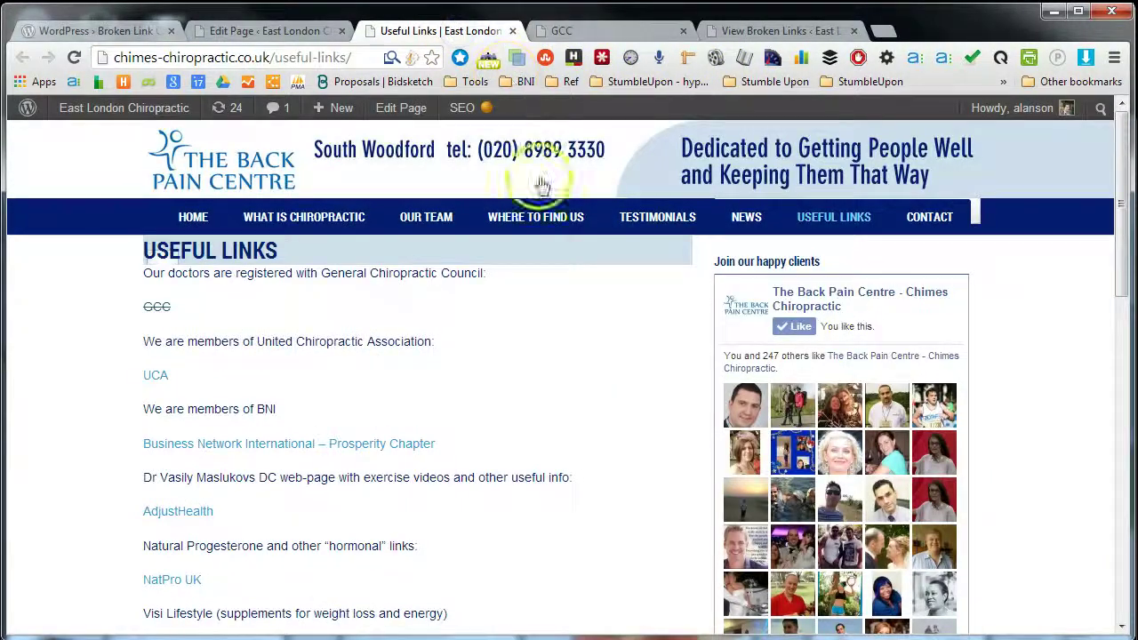
{"action": "left_click", "coordinate": [407, 108]}
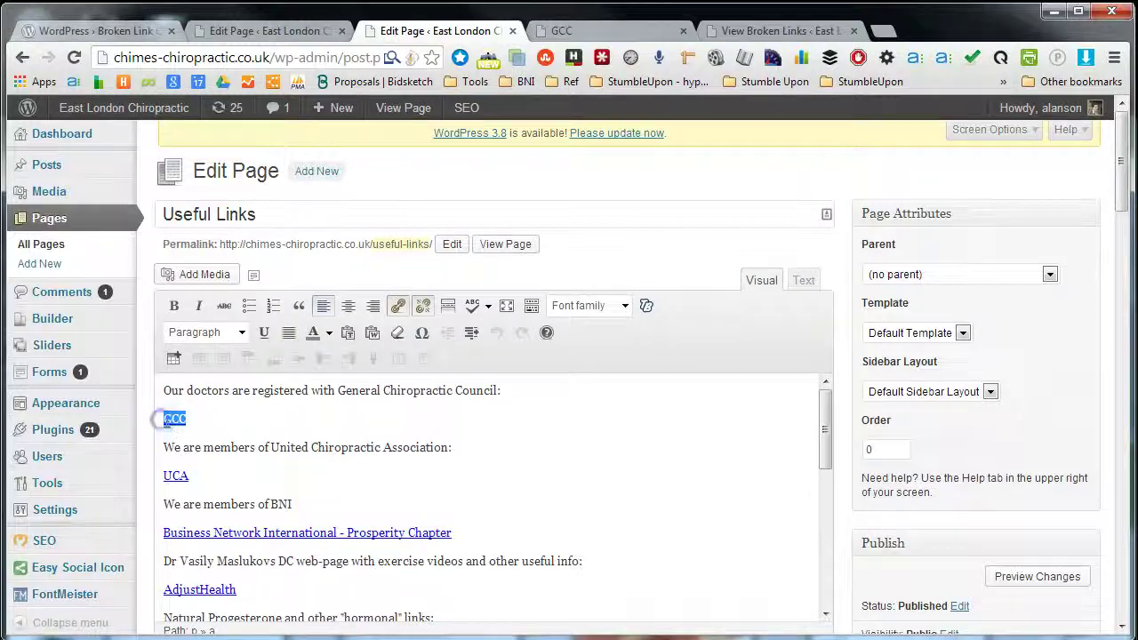
{"action": "left_click", "coordinate": [397, 307]}
{"action": "left_click", "coordinate": [685, 331]}
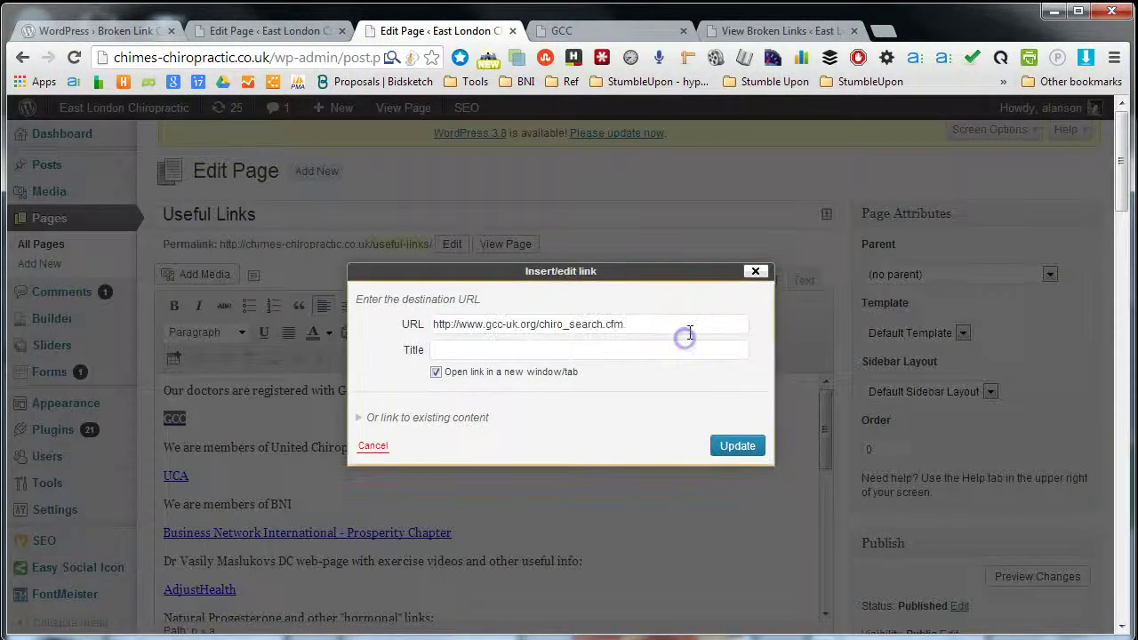
{"action": "key", "text": "ctrl+a"}
{"action": "key", "text": "ctrl+v"}
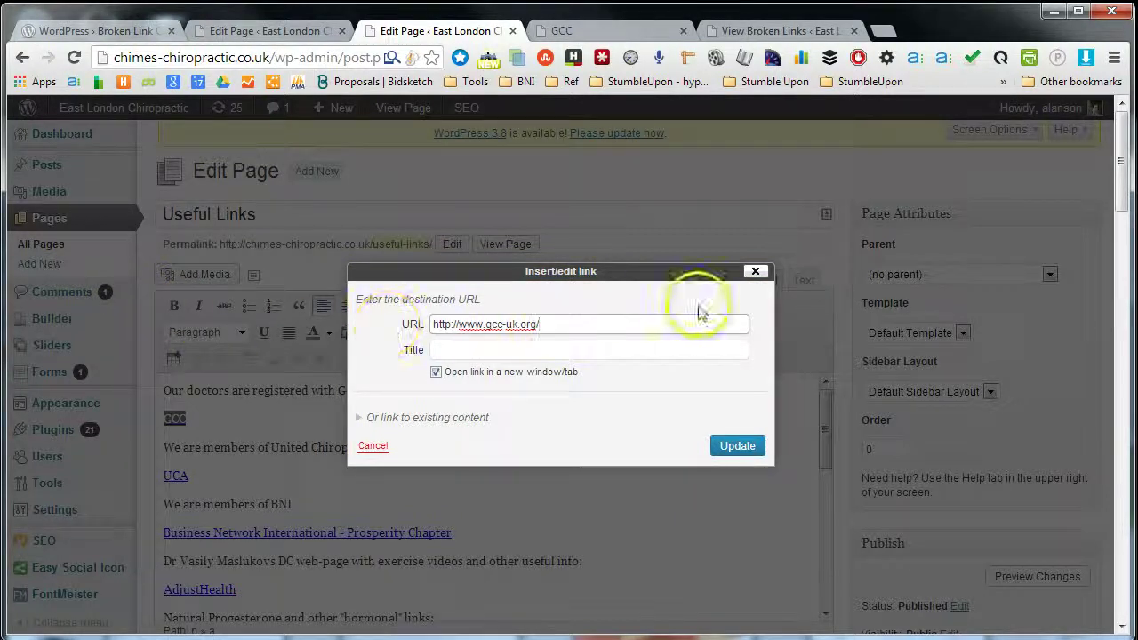
{"action": "left_click", "coordinate": [755, 272]}
{"action": "left_click", "coordinate": [785, 30]}
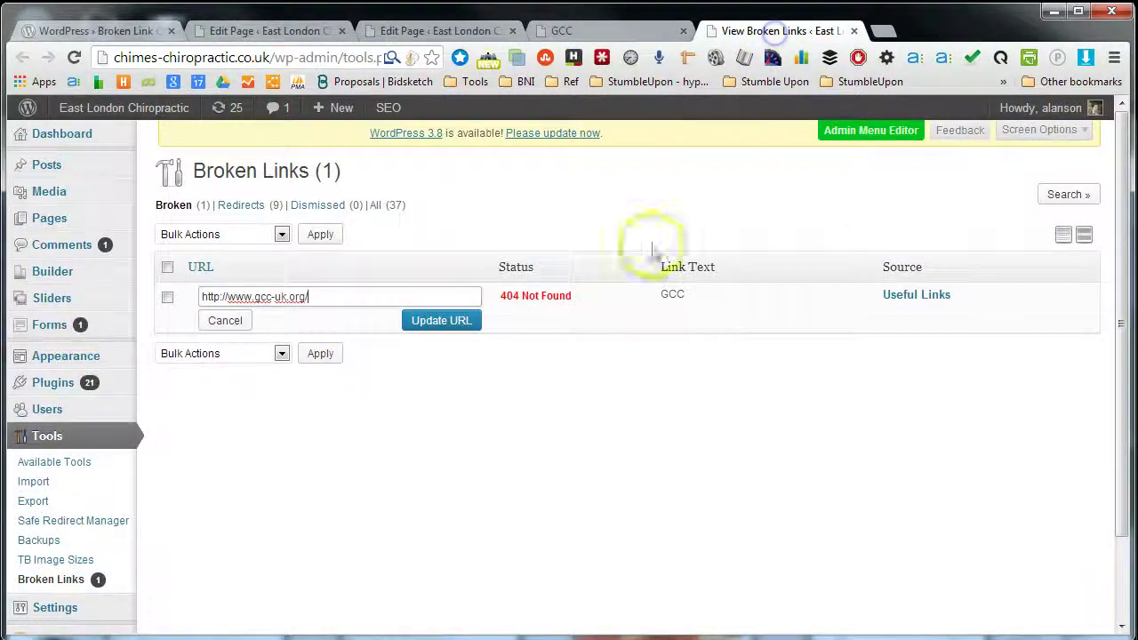
{"action": "left_click", "coordinate": [328, 320]}
{"action": "left_click", "coordinate": [445, 324]}
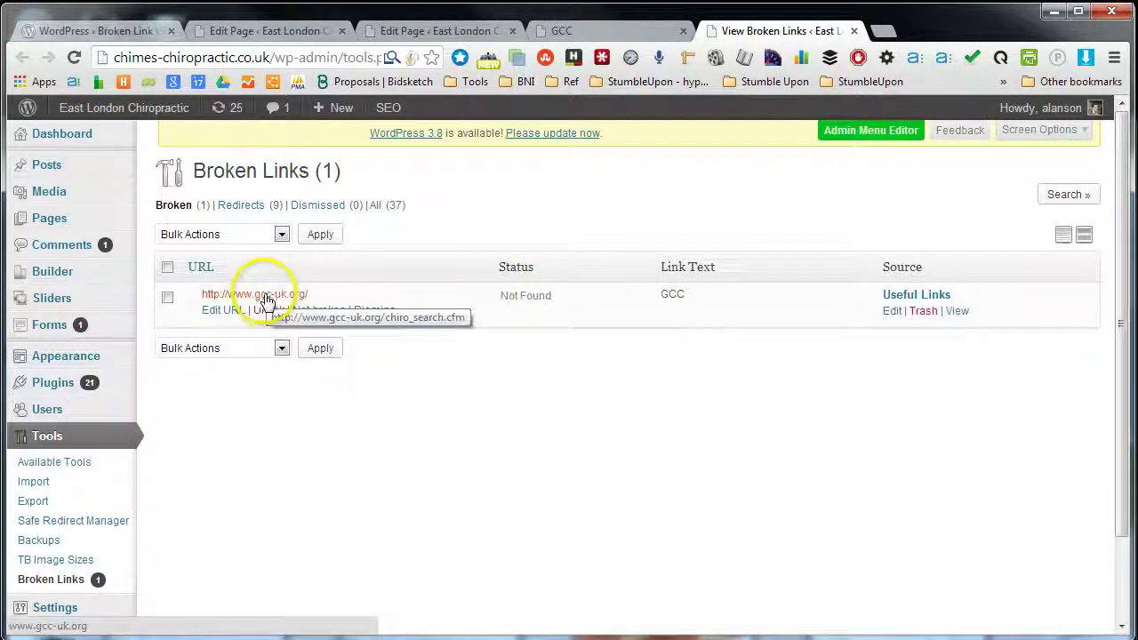
{"action": "left_click", "coordinate": [49, 582]}
{"action": "left_click", "coordinate": [372, 518]}
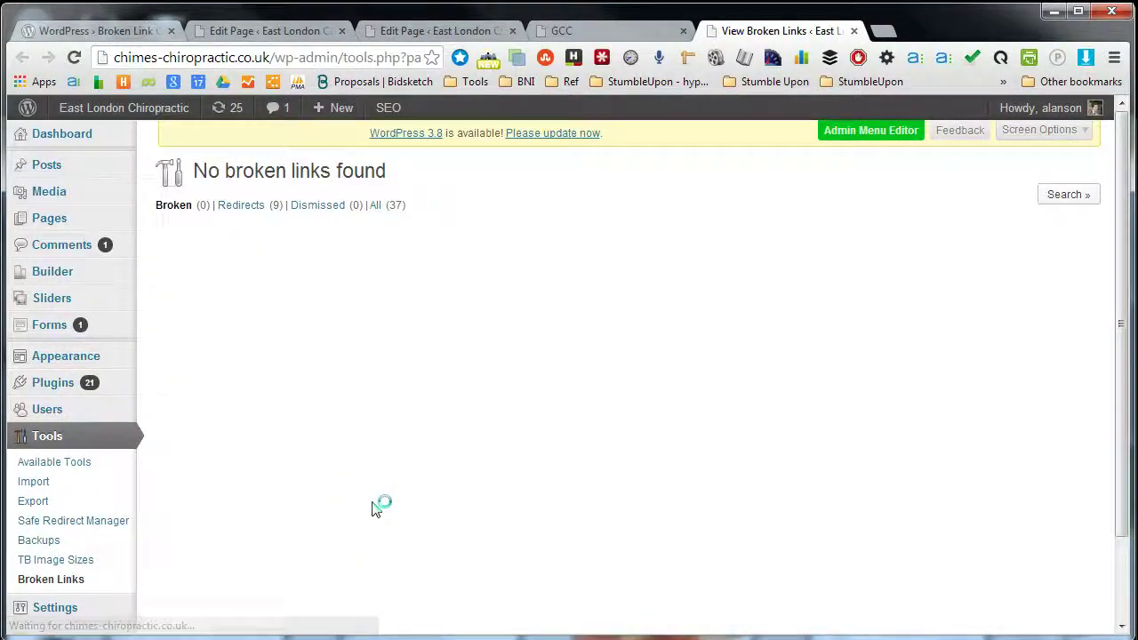
{"action": "left_click", "coordinate": [71, 580]}
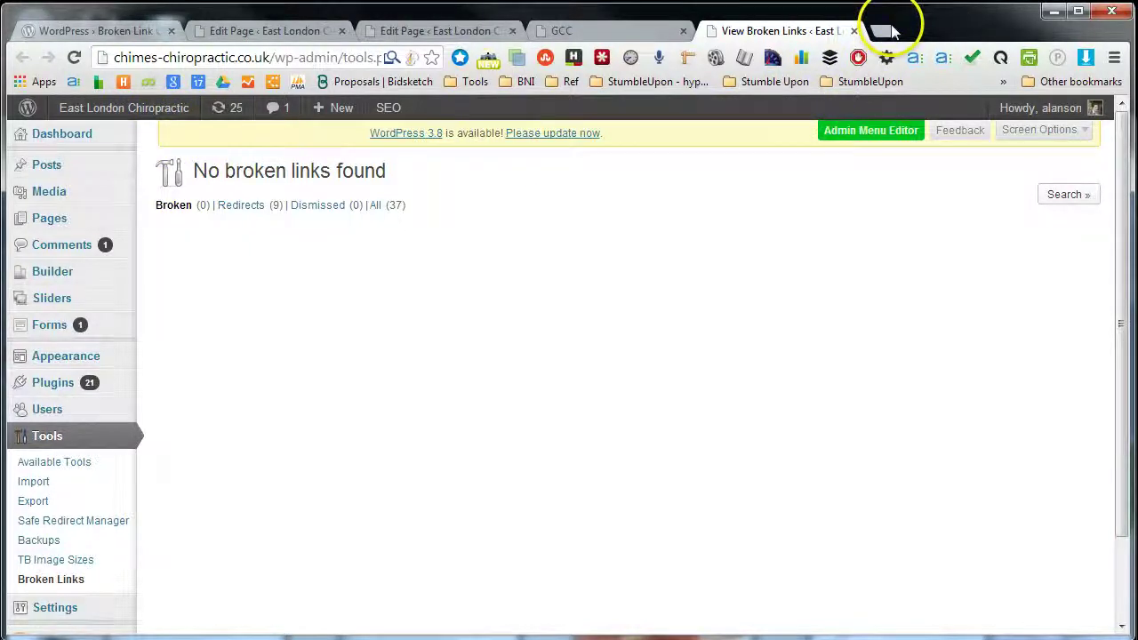
In a new tab, search Google for 'broken link checker' and open the W3C Link Checker result.
{"action": "left_click", "coordinate": [892, 31]}
{"action": "type", "text": "linkedin.com"}
{"action": "key", "text": "Return"}
{"action": "left_click", "coordinate": [308, 55]}
{"action": "type", "text": "bo"}
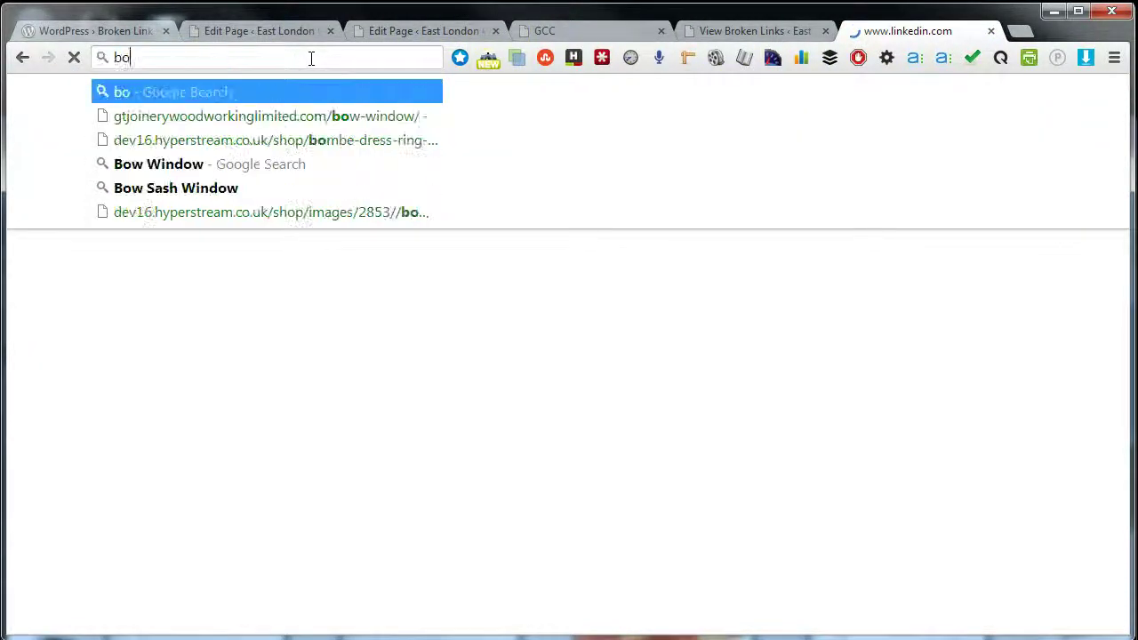
{"action": "key", "text": "BackSpace"}
{"action": "type", "text": "roken"}
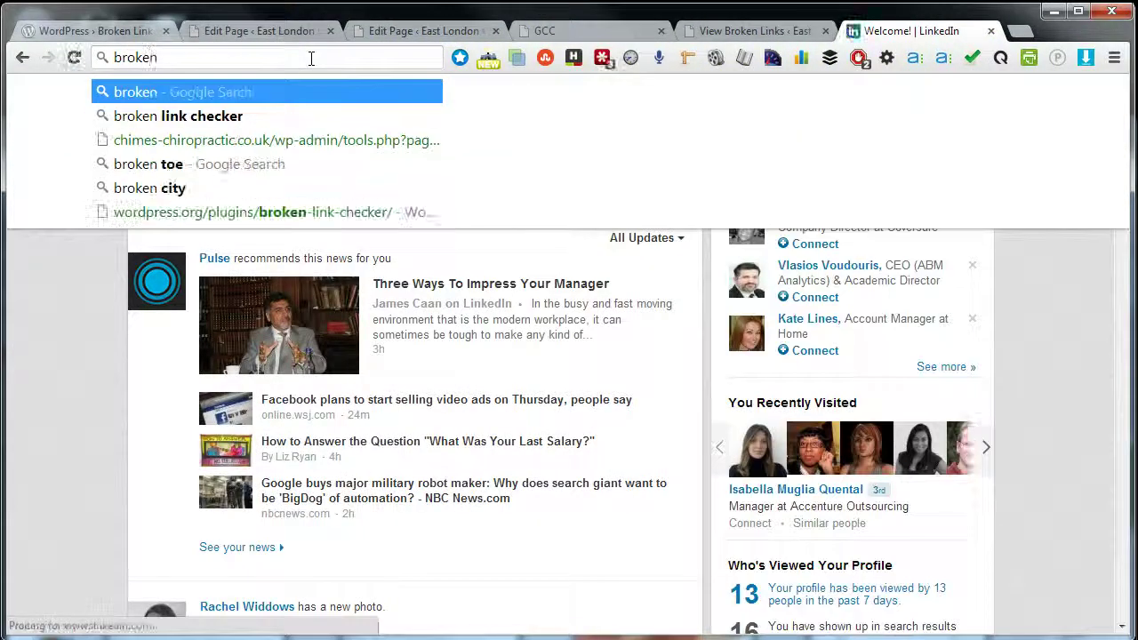
{"action": "key", "text": "Down"}
{"action": "key", "text": "Return"}
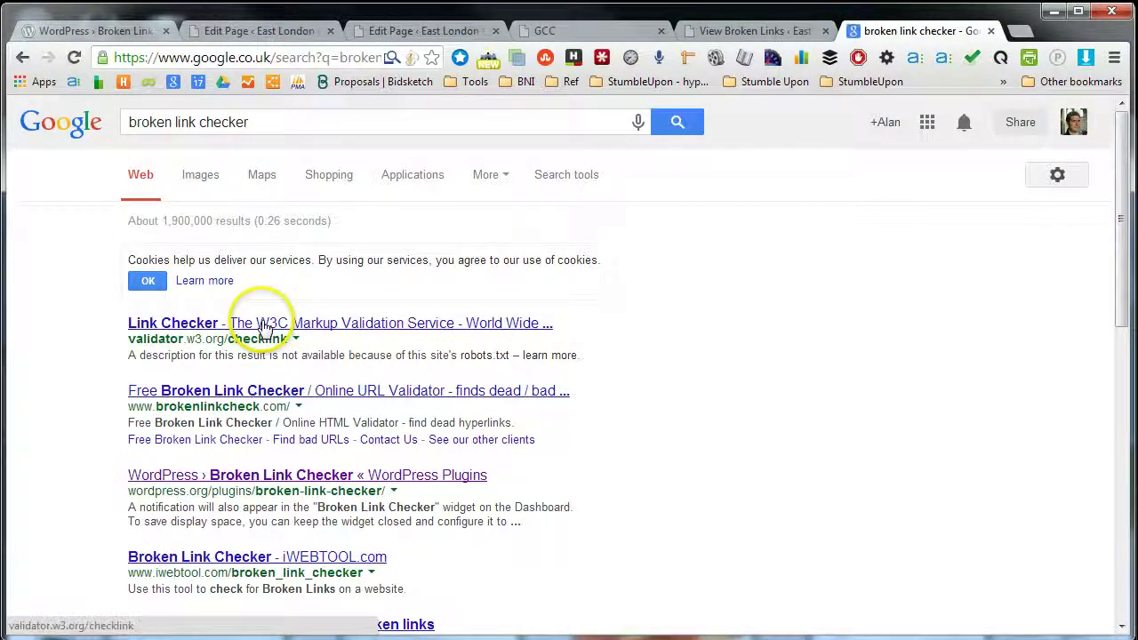
{"action": "left_click", "coordinate": [265, 327]}
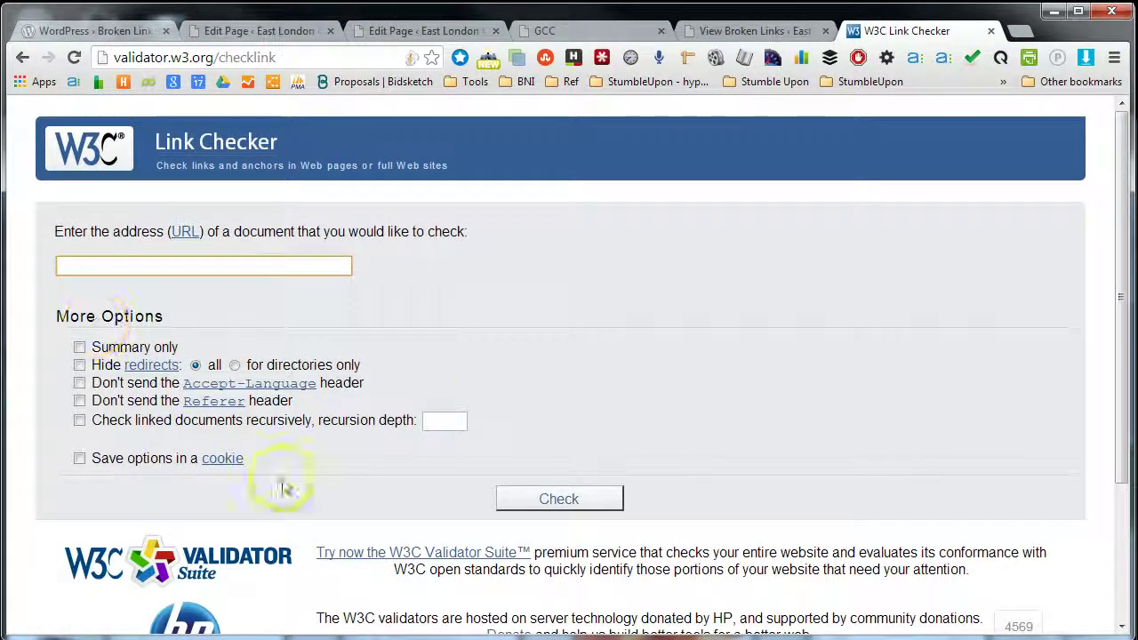
{"action": "scroll", "coordinate": [200, 450], "scroll_direction": "down", "scroll_amount": 3}
{"action": "scroll", "coordinate": [200, 449], "scroll_direction": "up", "scroll_amount": 3}
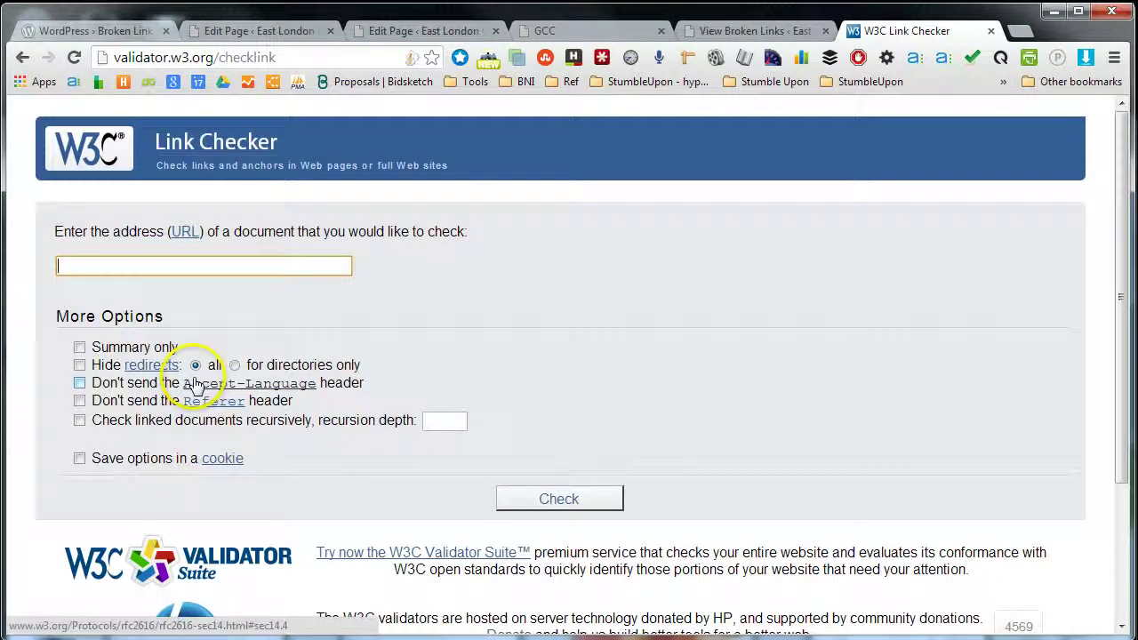
Switch back to the View Broken Links tab showing 'No broken links found'.
{"action": "left_click", "coordinate": [754, 33]}
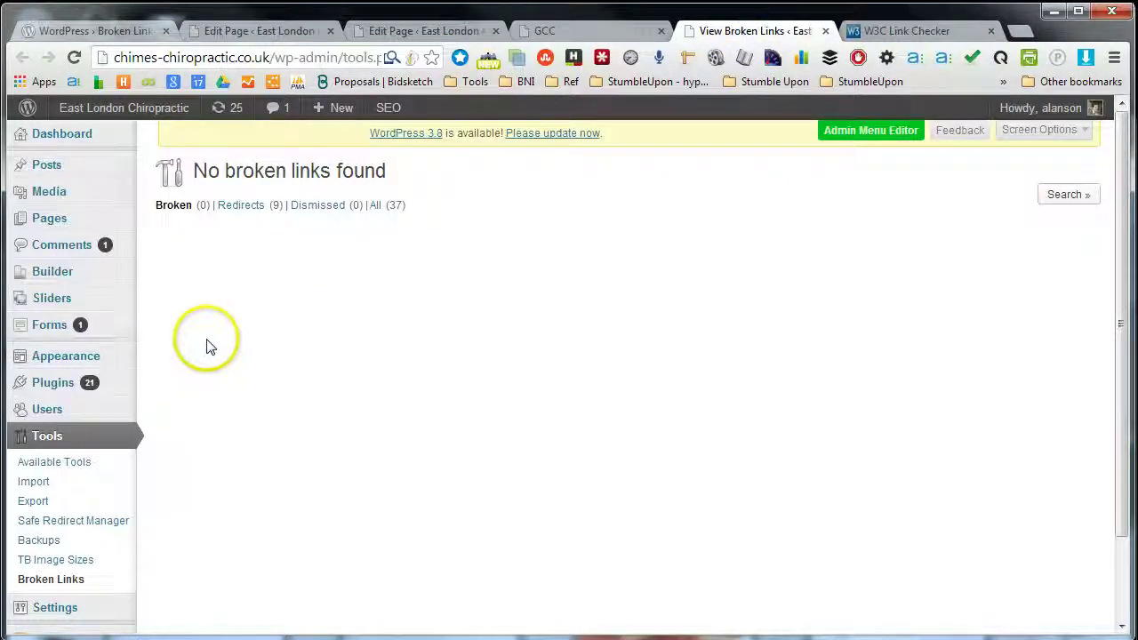